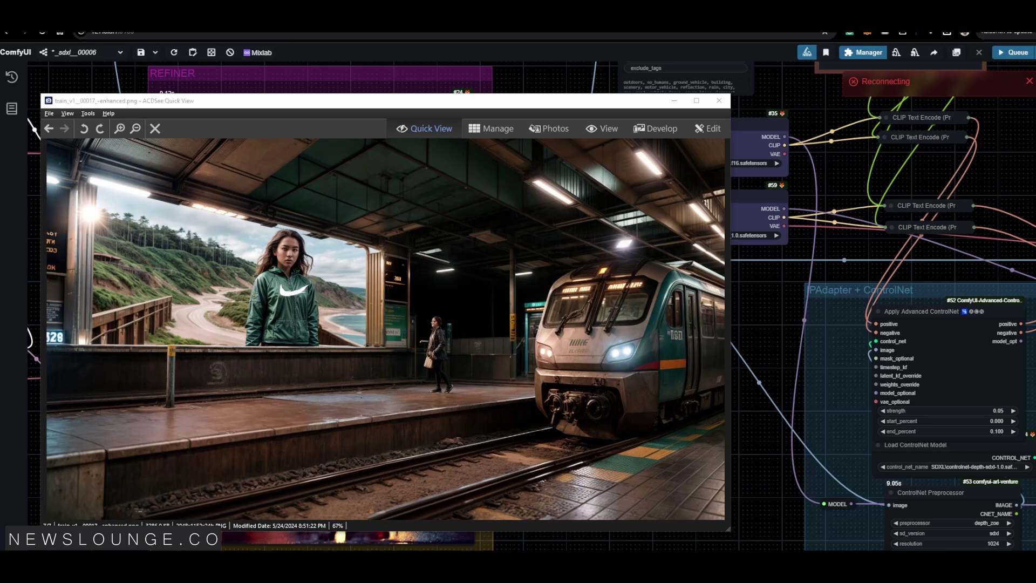
Step: Nudge the ACDSee Quick View window showing the enhanced train-station image
drag(456, 115, 477, 102)
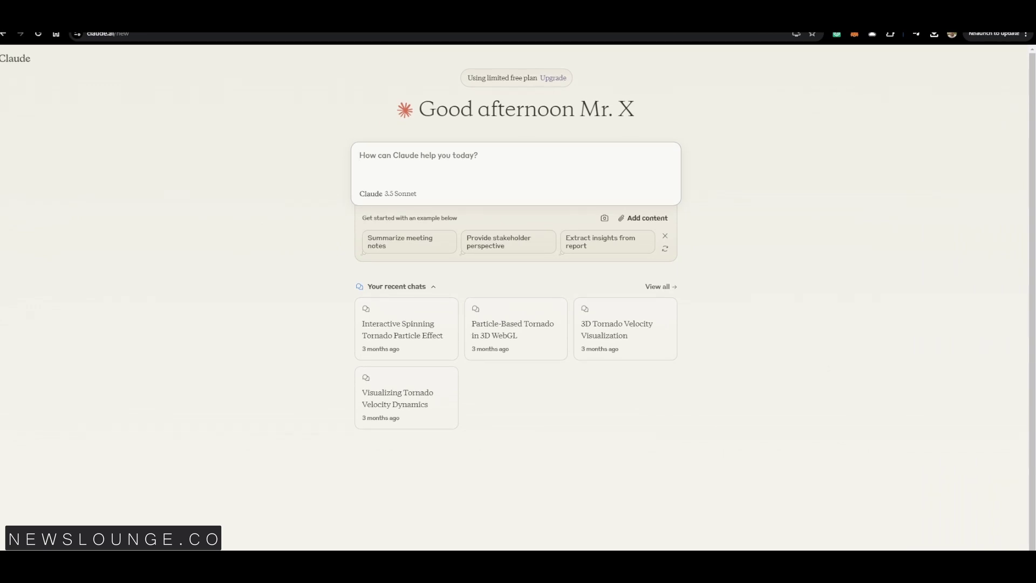
Step: Attach the train-station image and ask Claude for a detailed description with no bullet points
drag(487, 234, 416, 166)
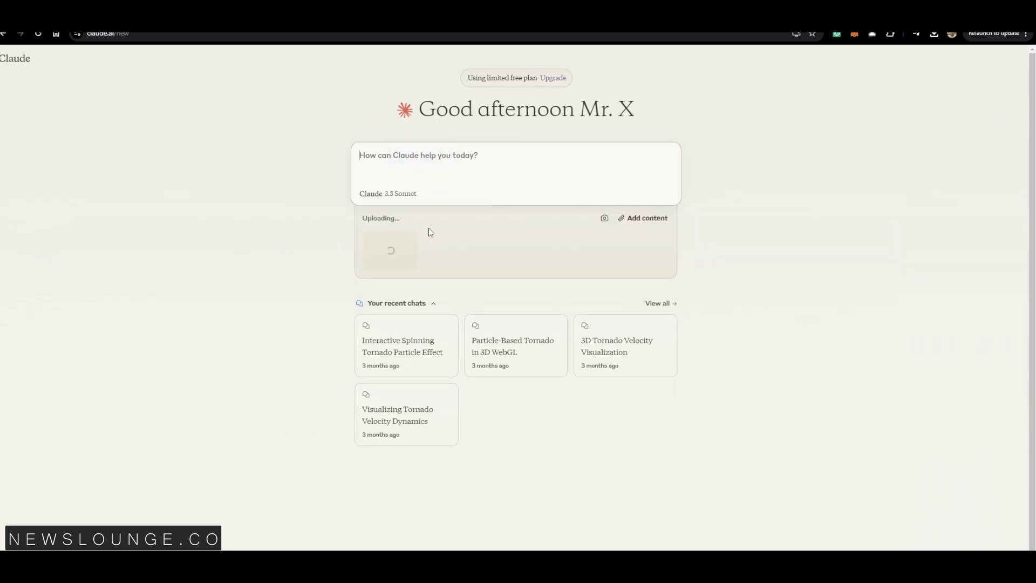
text(can you describe this image including style, color, placement of the elements)
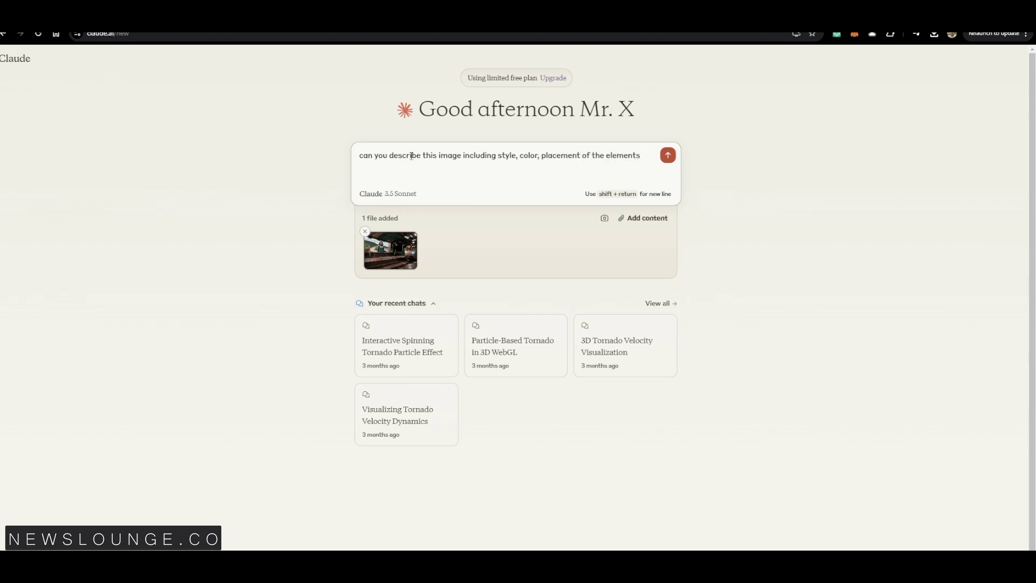
text(no bulletpoint)
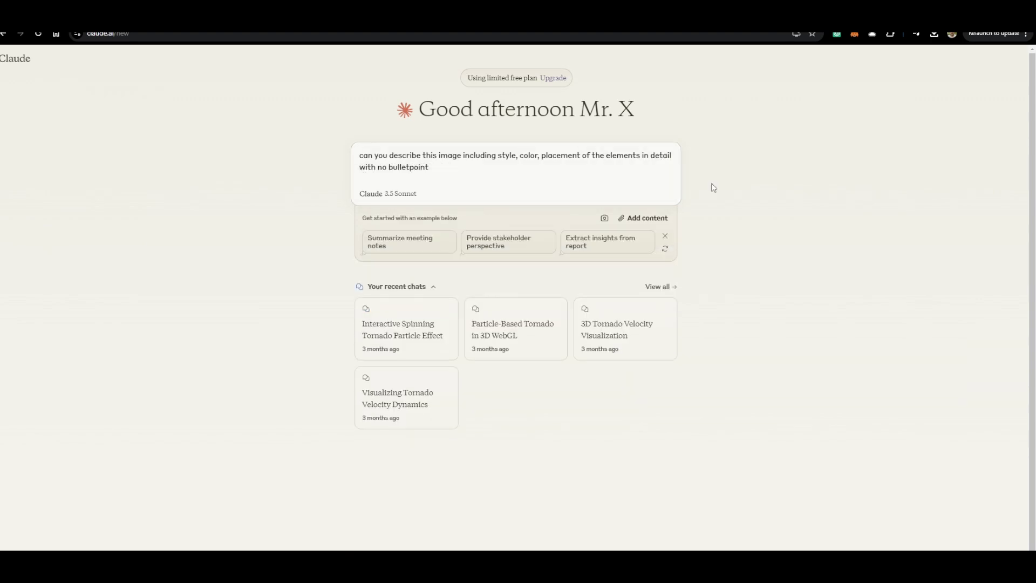
key(Return)
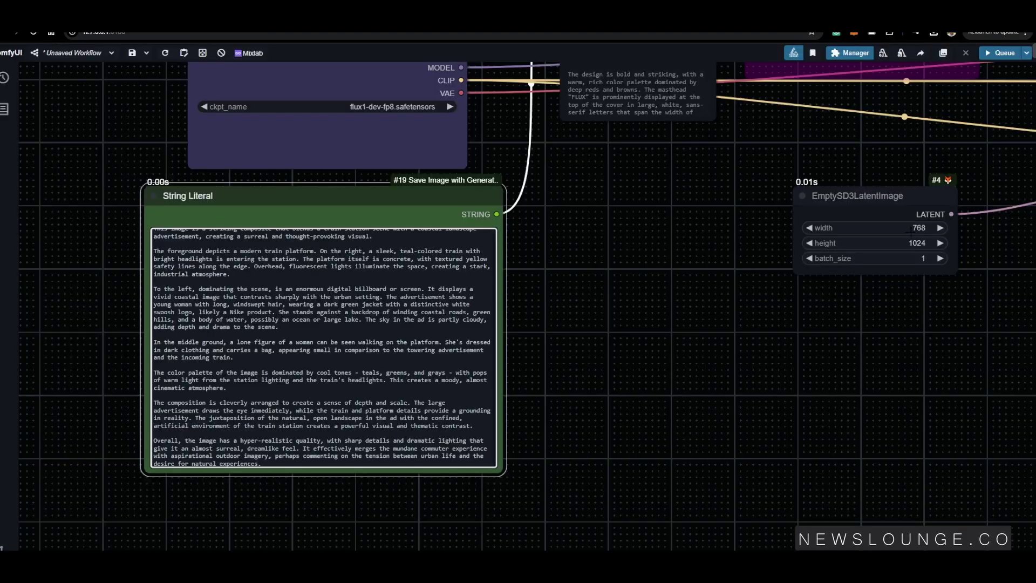
Step: Set the EmptySD3LatentImage size to 1024×752 and queue the run
click(913, 243)
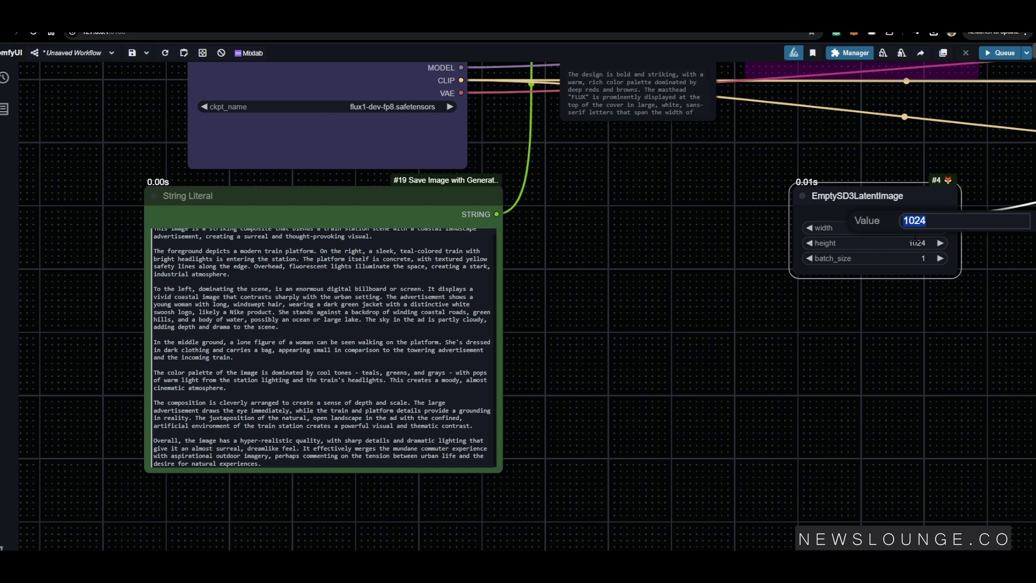
text(720)
key(Return)
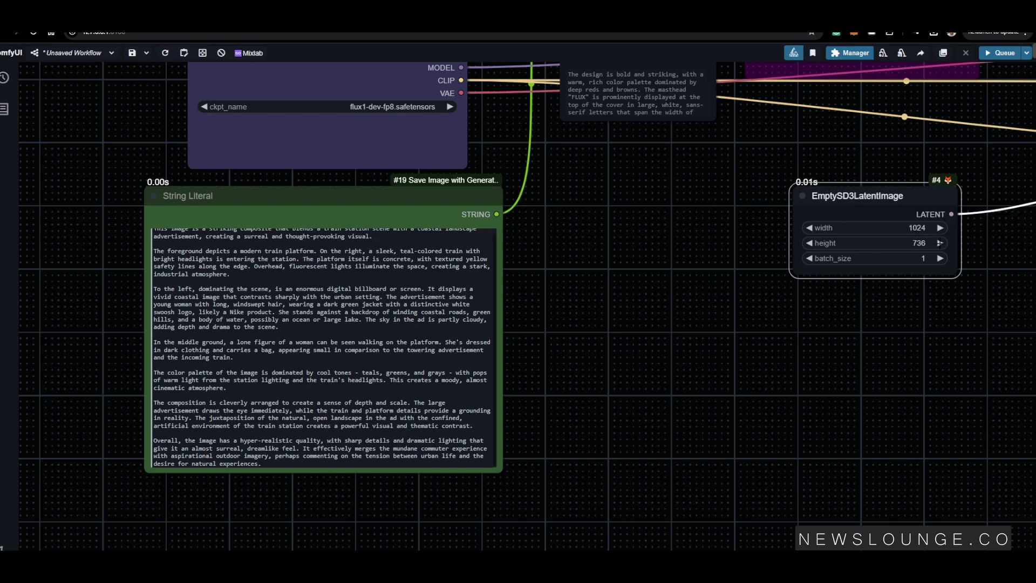
click(940, 243)
click(999, 57)
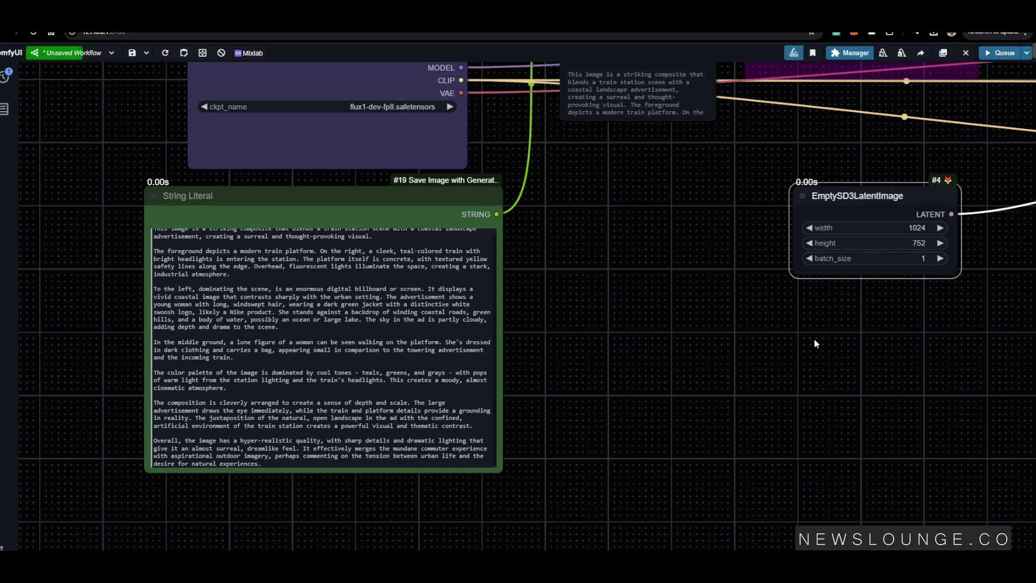
Step: Pan to the Show Text node and read the generated train-station prompt
drag(639, 268, 685, 525)
drag(549, 257, 294, 493)
drag(636, 151, 313, 325)
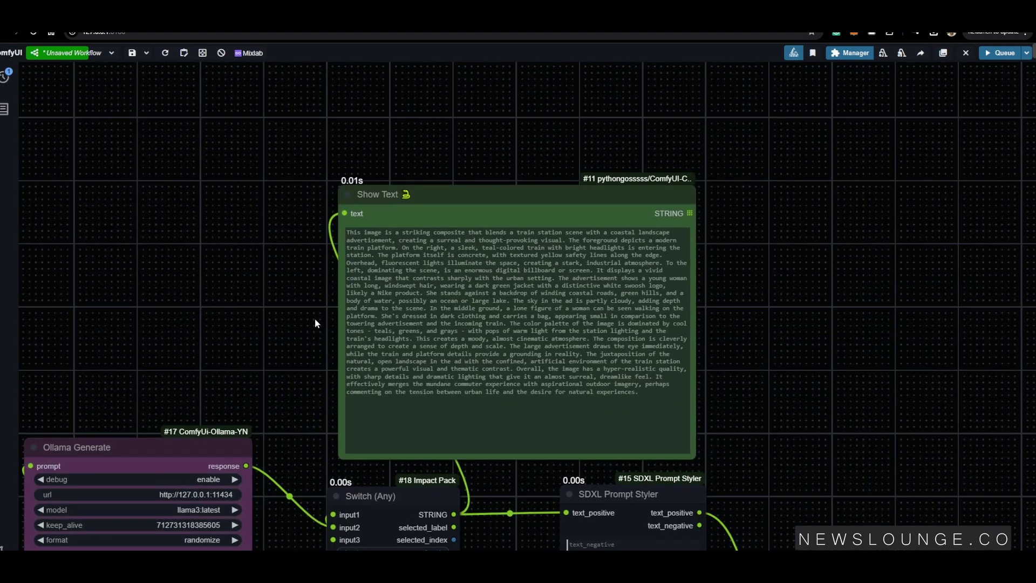
scroll(708, 272, up, 6)
scroll(707, 273, down, 1)
drag(707, 274, 879, 274)
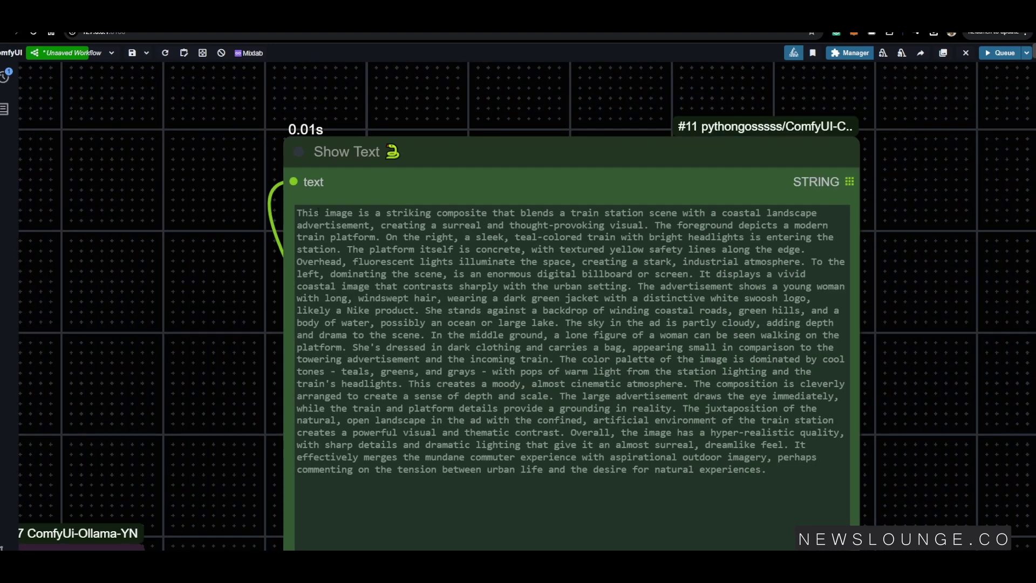
drag(297, 213, 706, 215)
scroll(938, 400, down, 4)
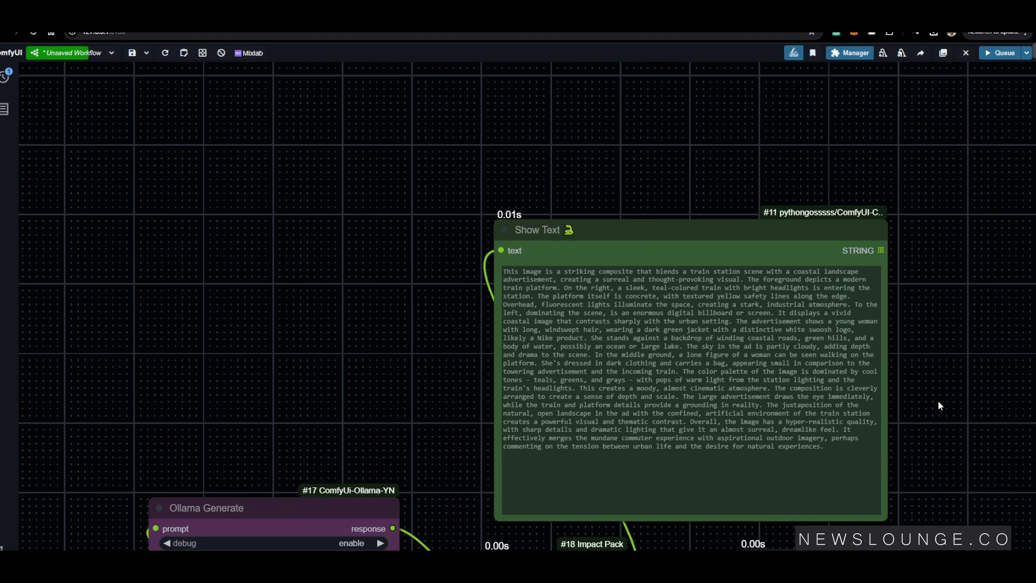
Step: Bring the KSampler into view and enlarge the large image preview node
drag(938, 401, 721, 229)
scroll(756, 421, down, 5)
drag(783, 449, 492, 119)
drag(587, 401, 402, 468)
scroll(413, 463, up, 4)
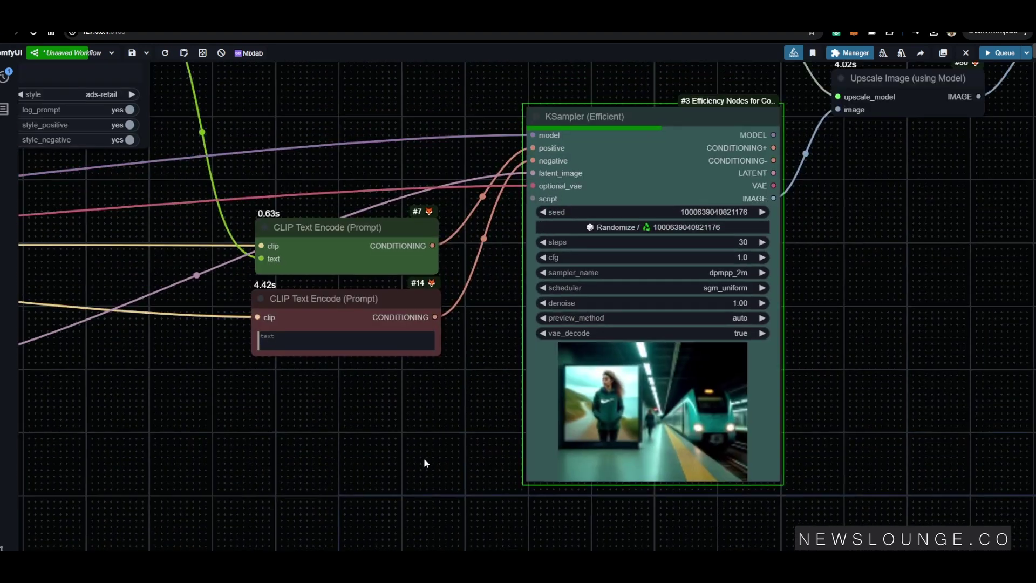
drag(891, 371, 799, 403)
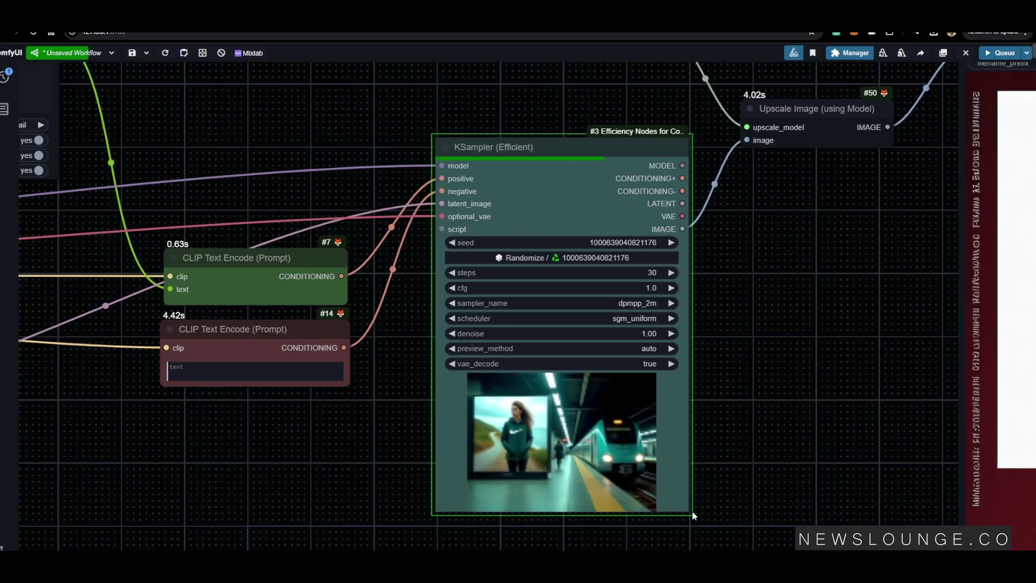
scroll(765, 483, left, 1)
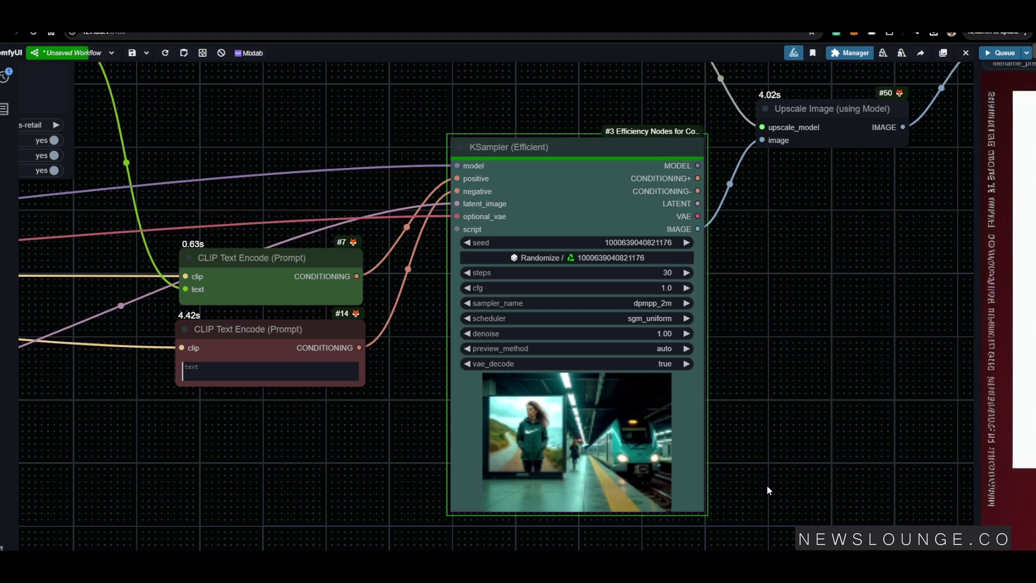
scroll(787, 486, down, 4)
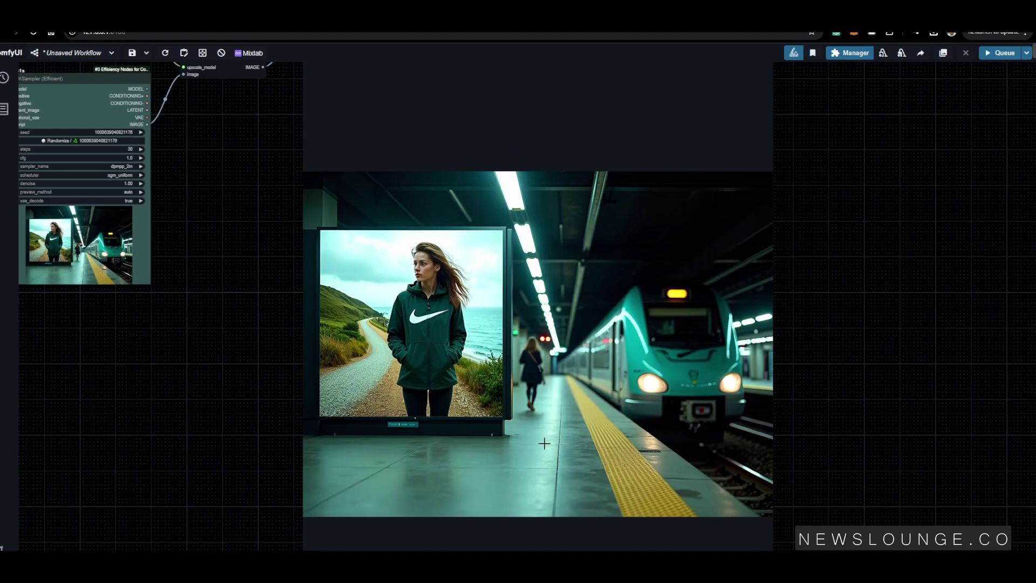
drag(777, 534, 881, 493)
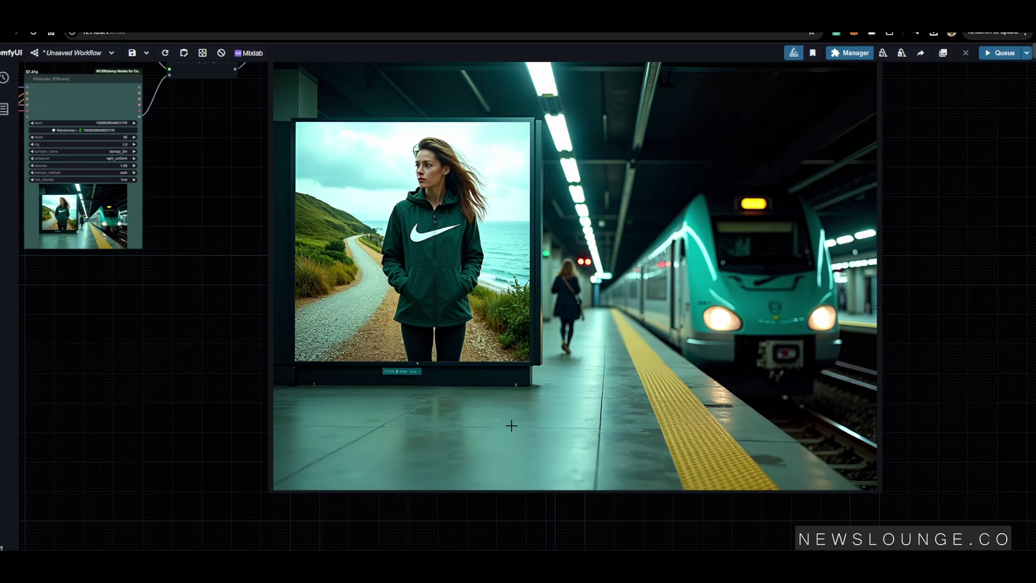
scroll(500, 425, down, 4)
drag(225, 345, 348, 432)
scroll(356, 399, up, 14)
drag(489, 229, 521, 301)
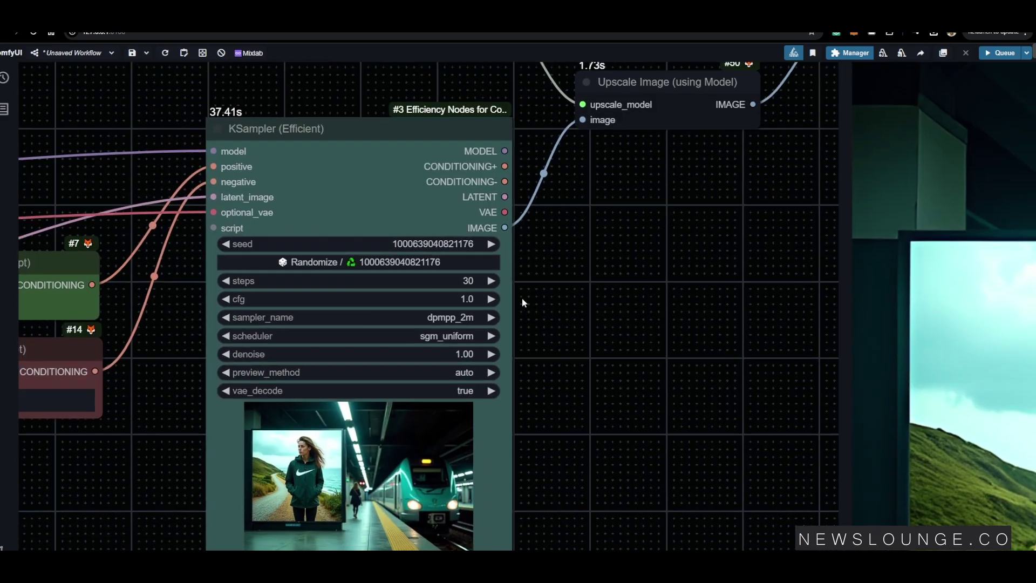
click(492, 243)
double_click(491, 244)
double_click(491, 244)
scroll(631, 357, down, 6)
key(ctrl+Return)
drag(712, 368, 833, 351)
scroll(439, 411, up, 4)
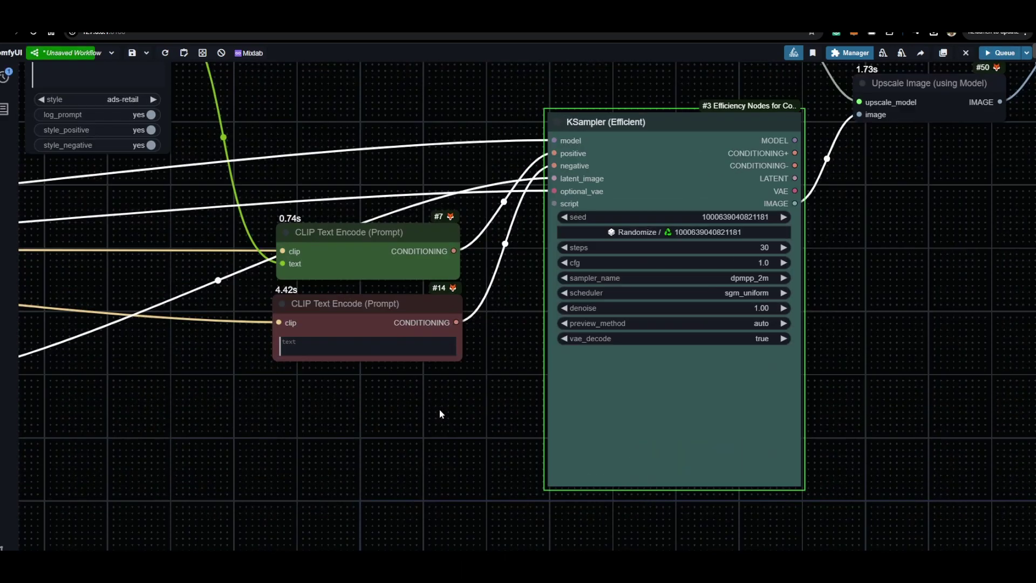
drag(439, 409, 438, 415)
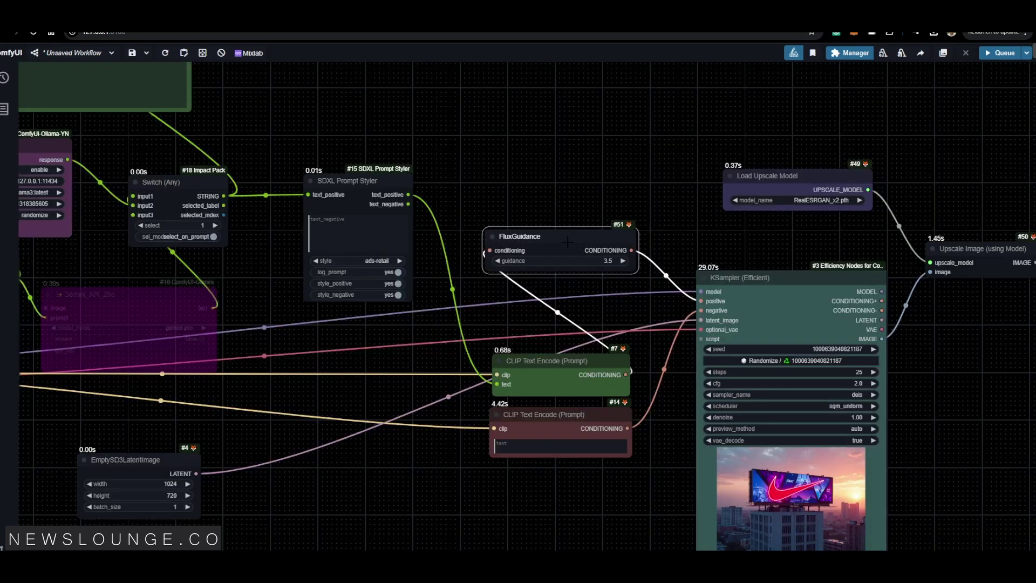
Step: Colour the FluxGuidance node green
drag(567, 242, 568, 244)
right_click(574, 245)
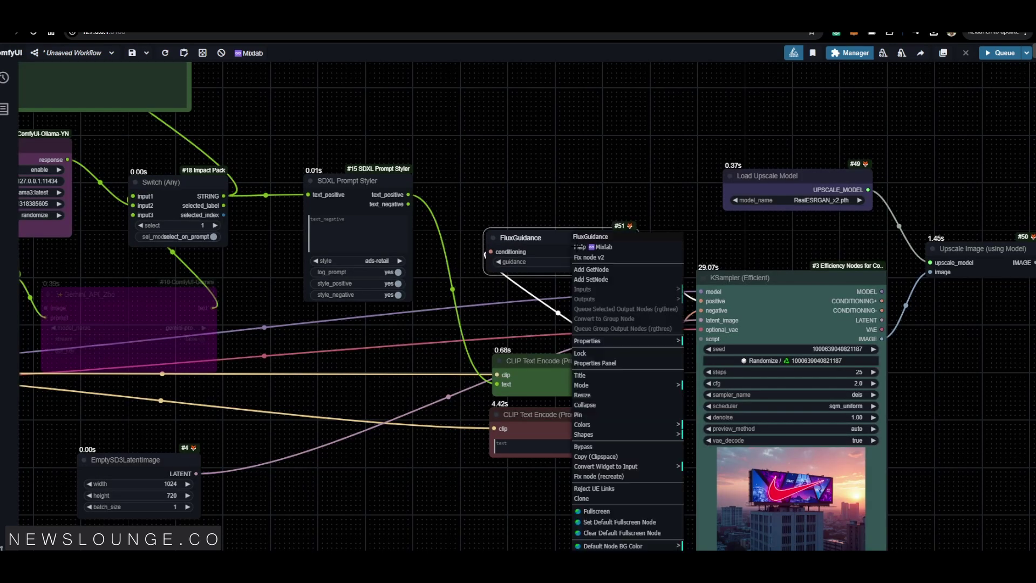
click(621, 425)
click(707, 461)
click(821, 121)
Step: Queue a new run and reveal the whole saved rooftop Nike billboard image
click(999, 52)
drag(960, 469, 539, 365)
scroll(539, 364, down, 2)
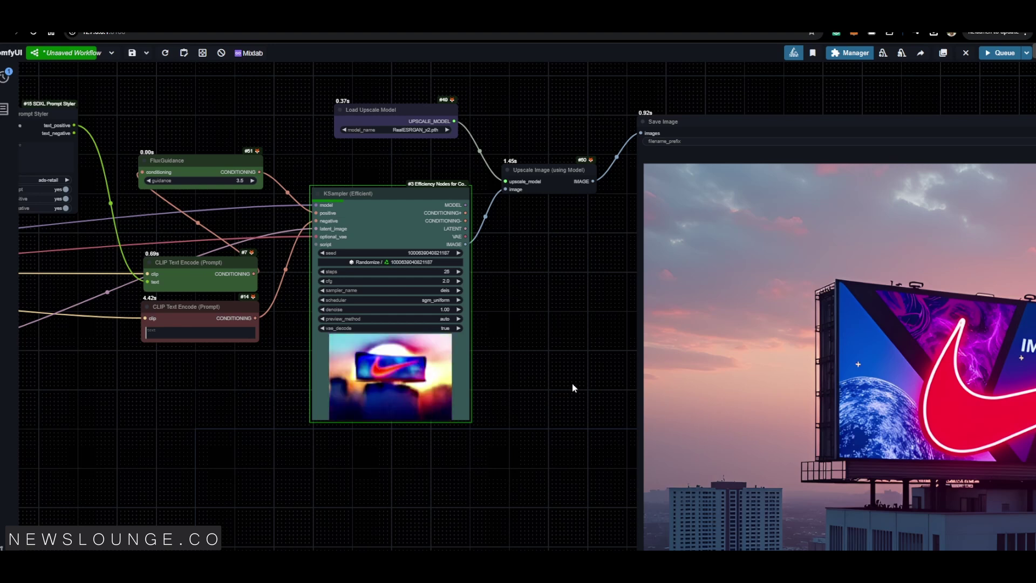
scroll(572, 386, down, 4)
drag(571, 386, 365, 312)
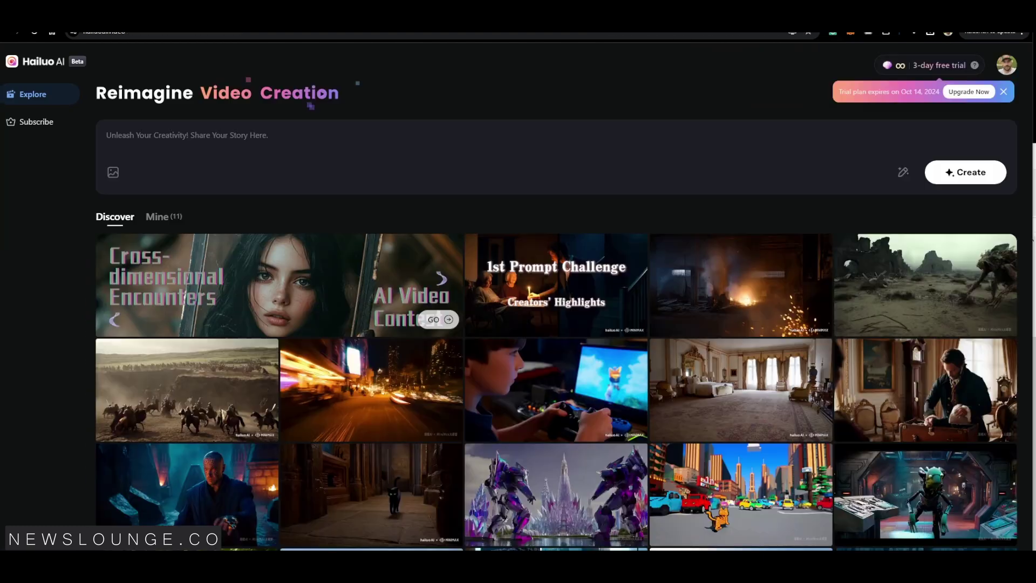
Step: Scroll the Hailuo Explore page, then switch to the Mine (11) tab of your own videos
scroll(339, 204, down, 8)
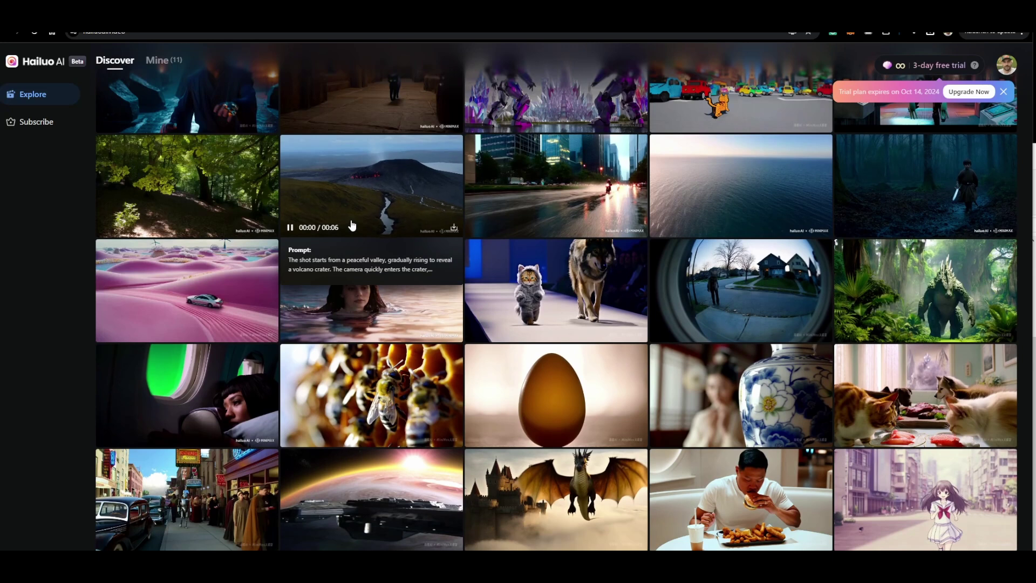
scroll(250, 296, up, 4)
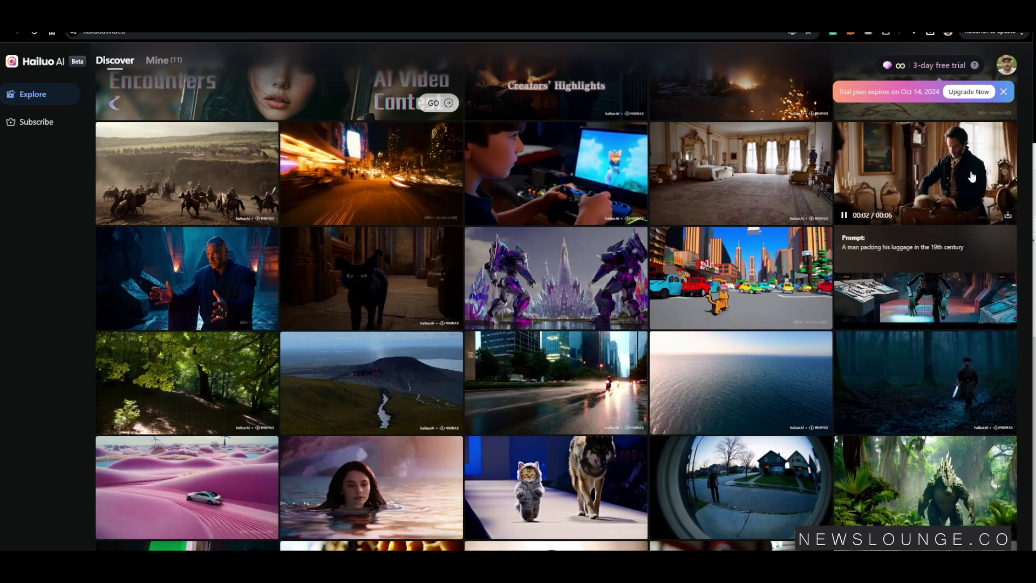
scroll(242, 318, up, 4)
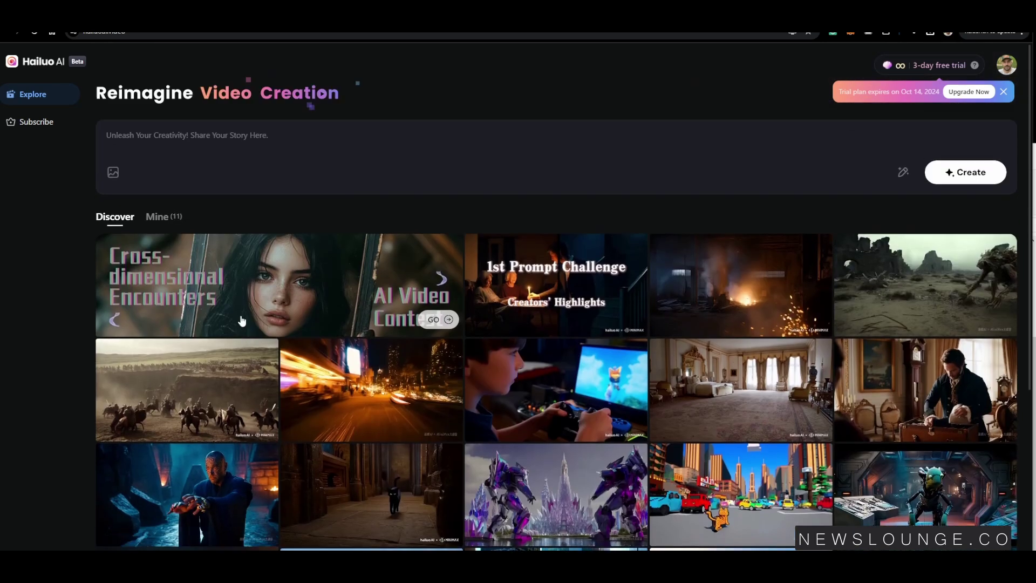
click(158, 218)
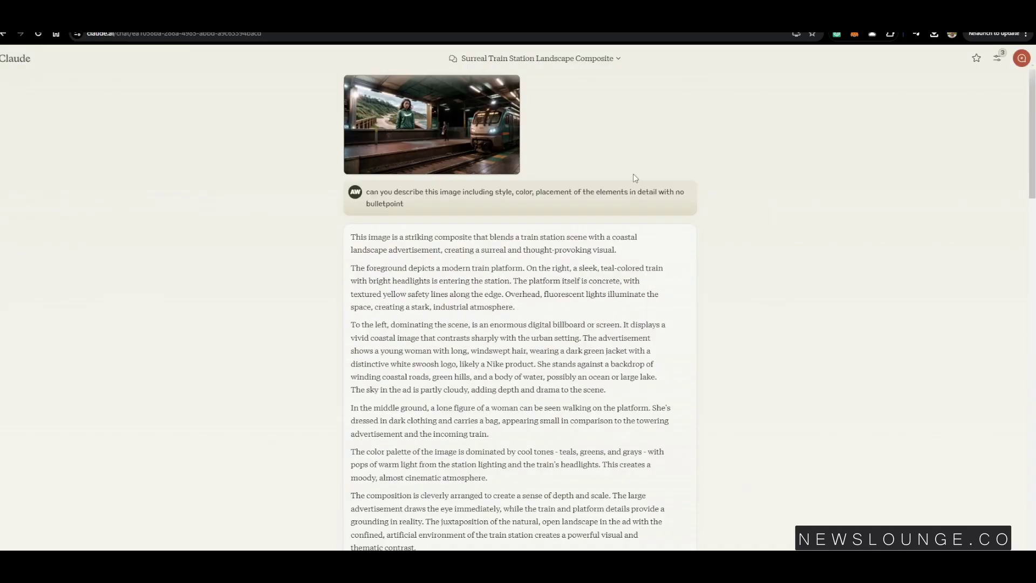
Step: Scroll down to Claude's bullet-free rewrite of the Porsche 911 description
scroll(635, 178, down, 20)
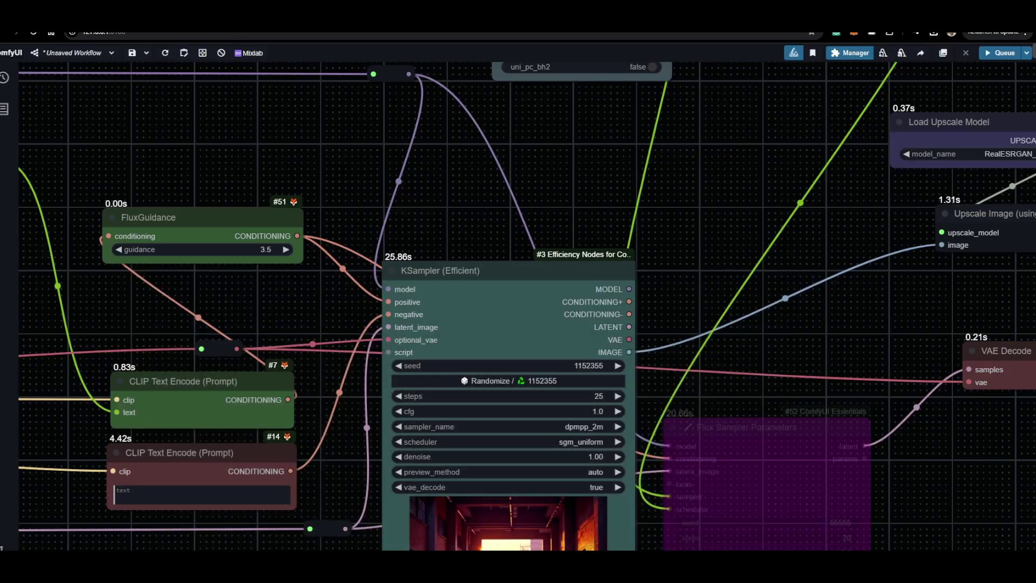
Step: Raise the KSampler step count to 30
drag(631, 511, 593, 398)
scroll(593, 398, down, 4)
scroll(615, 321, up, 5)
drag(615, 321, 557, 348)
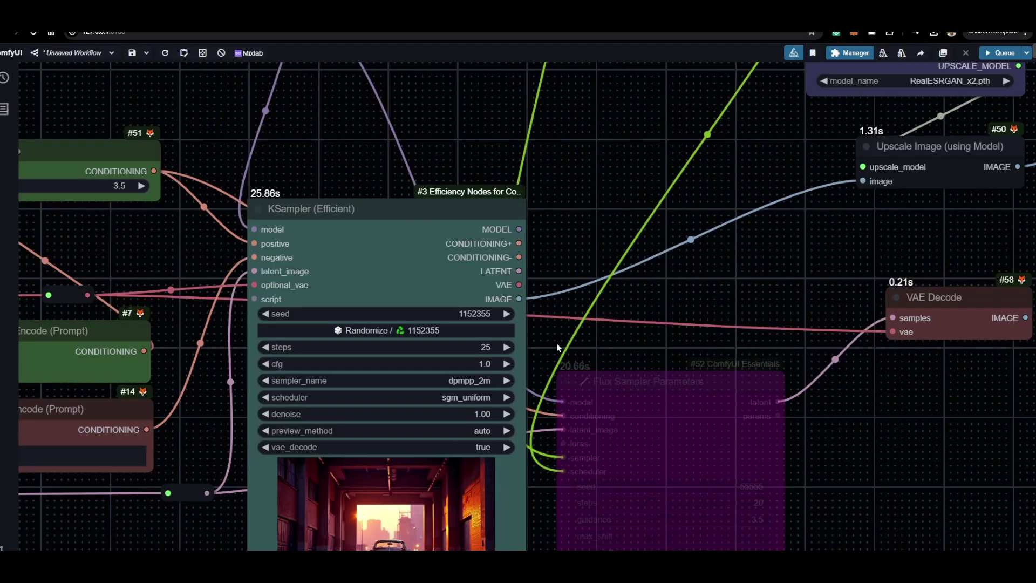
click(516, 358)
click(384, 327)
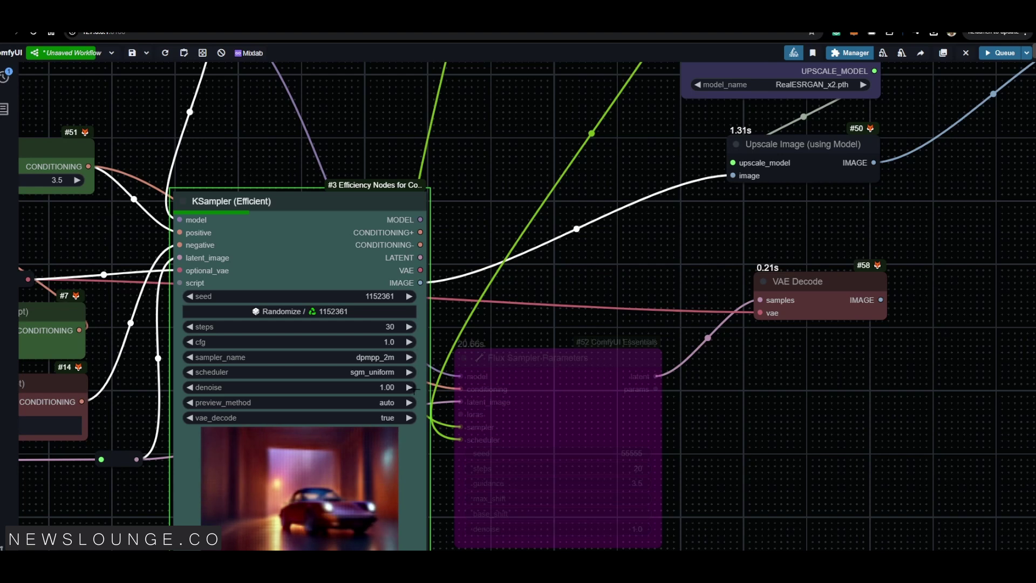
Step: Enlarge the output image node near the upscale nodes
scroll(480, 454, down, 1)
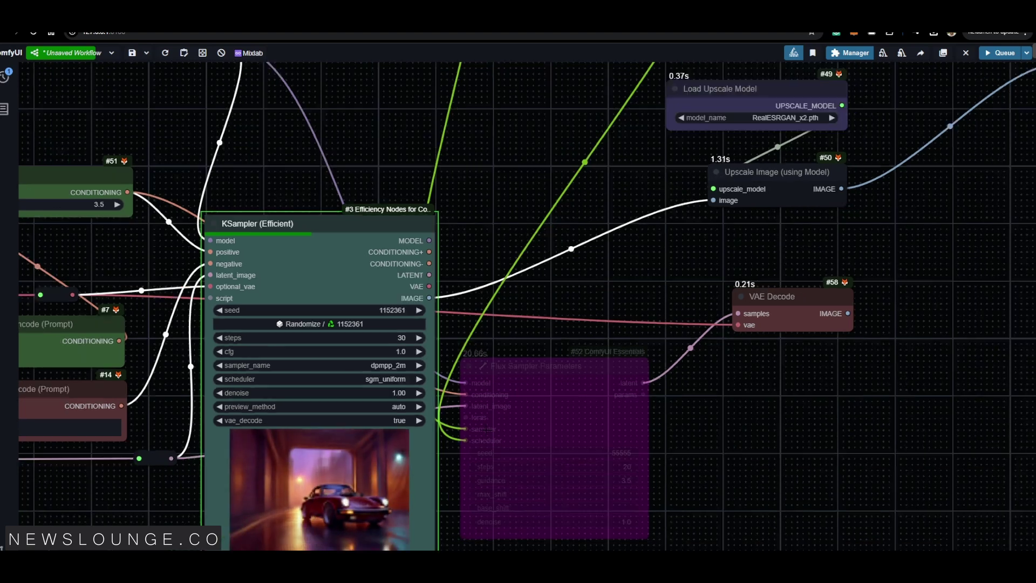
drag(473, 453, 416, 396)
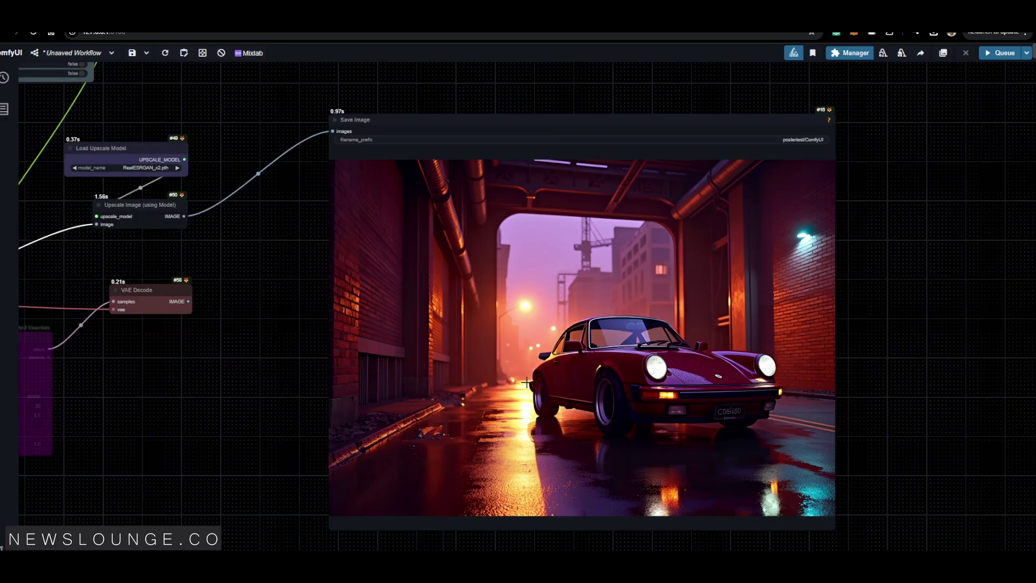
scroll(680, 459, down, 5)
drag(780, 509, 873, 536)
scroll(465, 457, down, 2)
drag(465, 457, 669, 418)
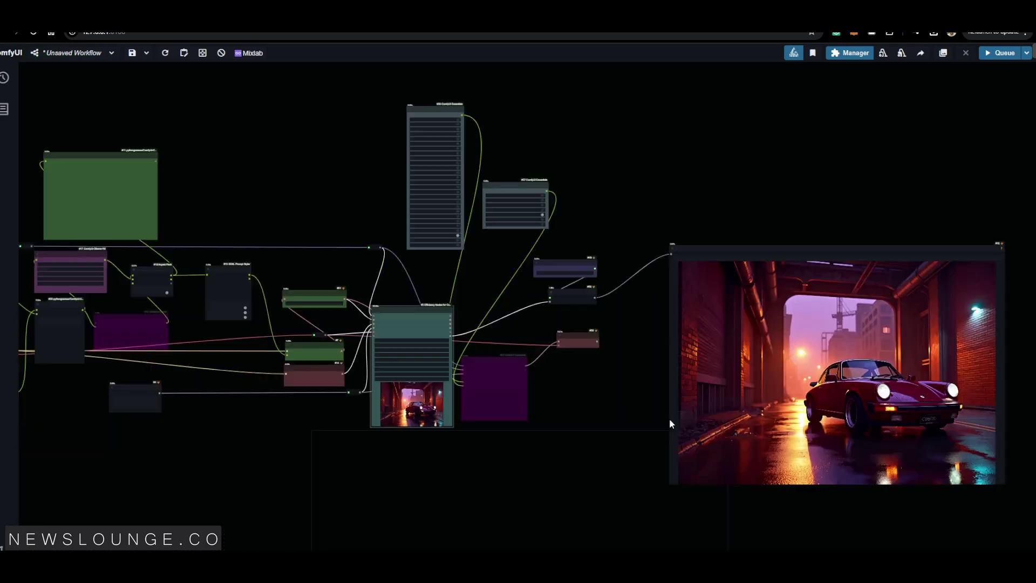
scroll(322, 409, up, 8)
Step: Set the EmptySD3LatentImage height to 1024 and queue a 1024×1024 render
drag(321, 409, 681, 410)
click(308, 402)
text(1024)
key(Return)
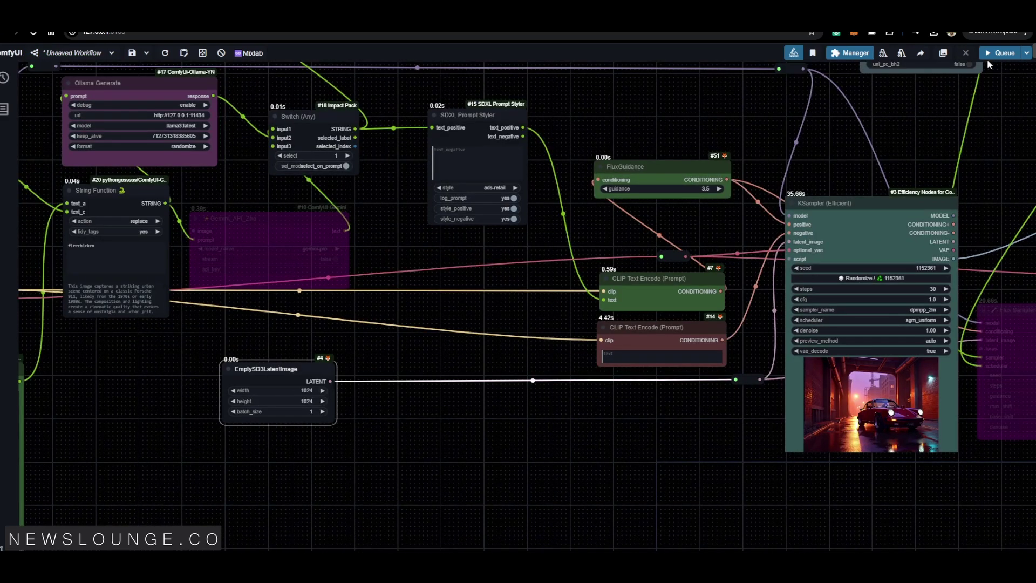
click(992, 58)
Step: Enlarge the KSampler node to watch its Porsche preview
scroll(741, 440, down, 4)
drag(740, 439, 350, 460)
scroll(349, 460, up, 4)
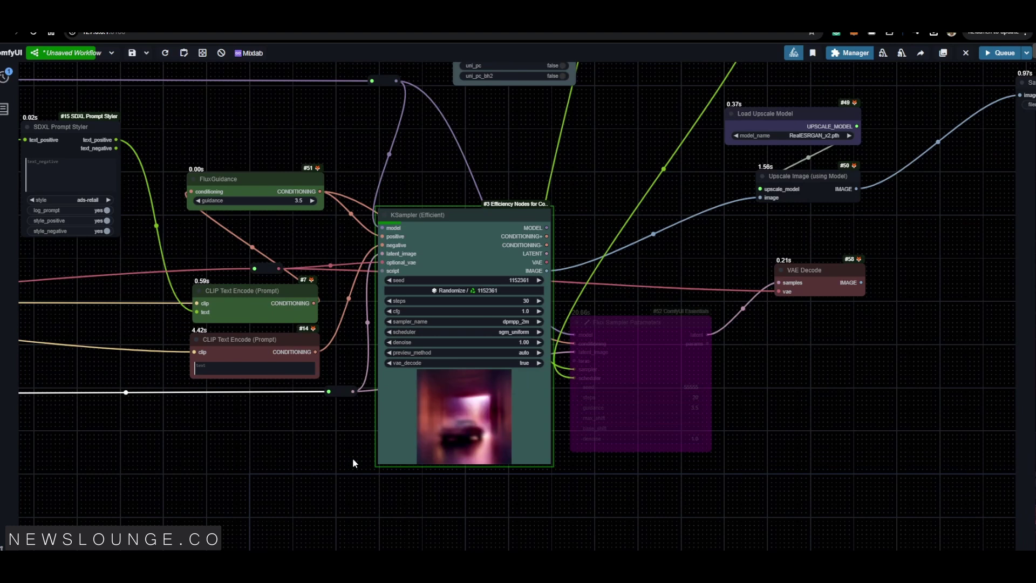
drag(550, 462, 560, 523)
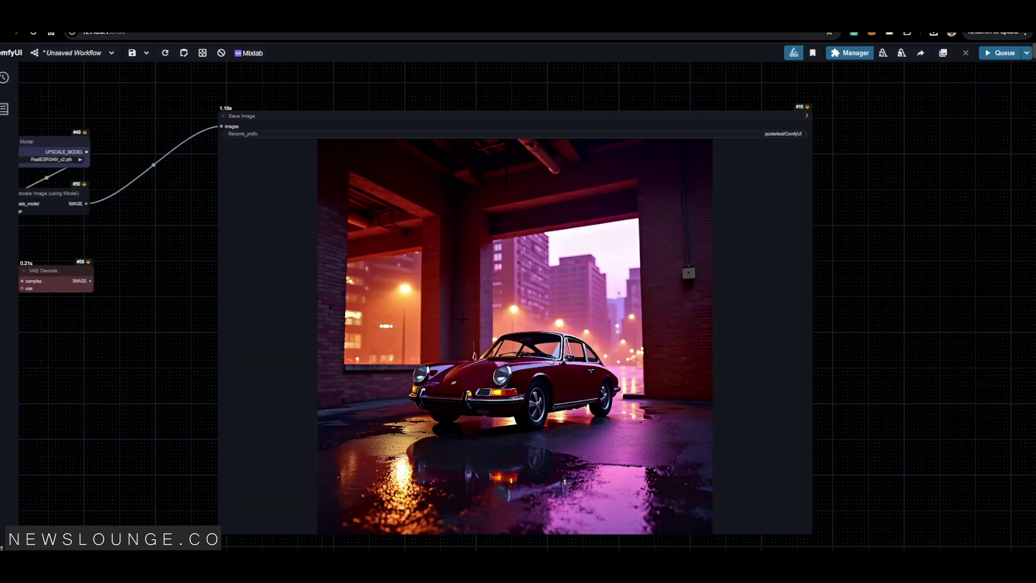
scroll(512, 340, up, 1)
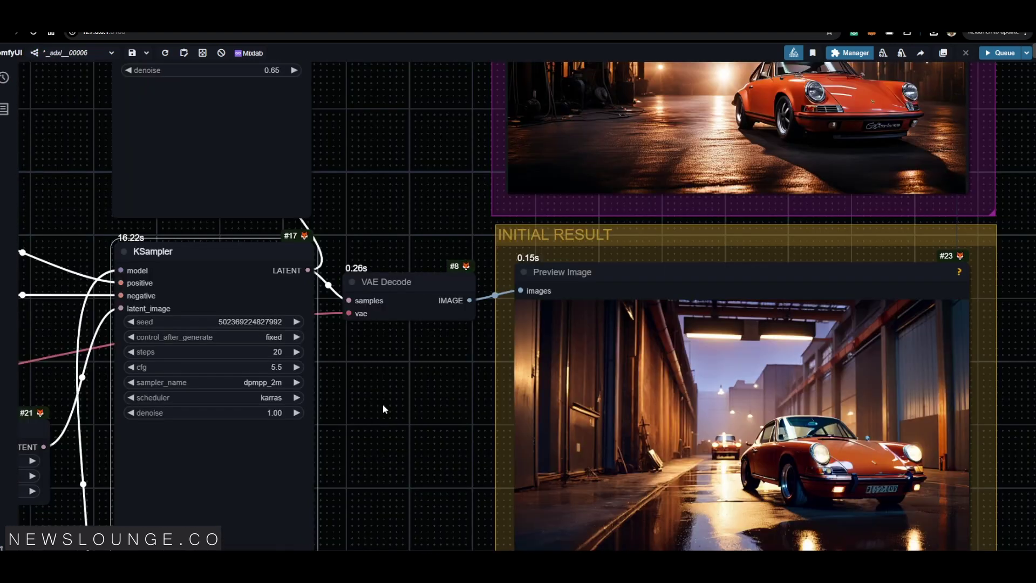
Step: Pan across the SDXL workflow to compare the Initial Result and Refiner previews of the red Porsche
scroll(383, 404, down, 1)
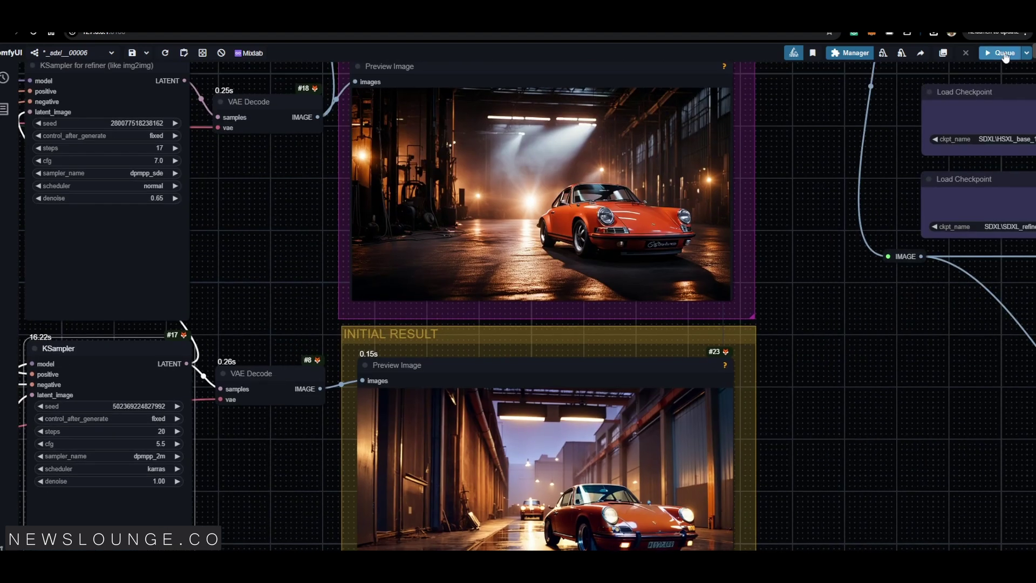
drag(817, 223, 837, 251)
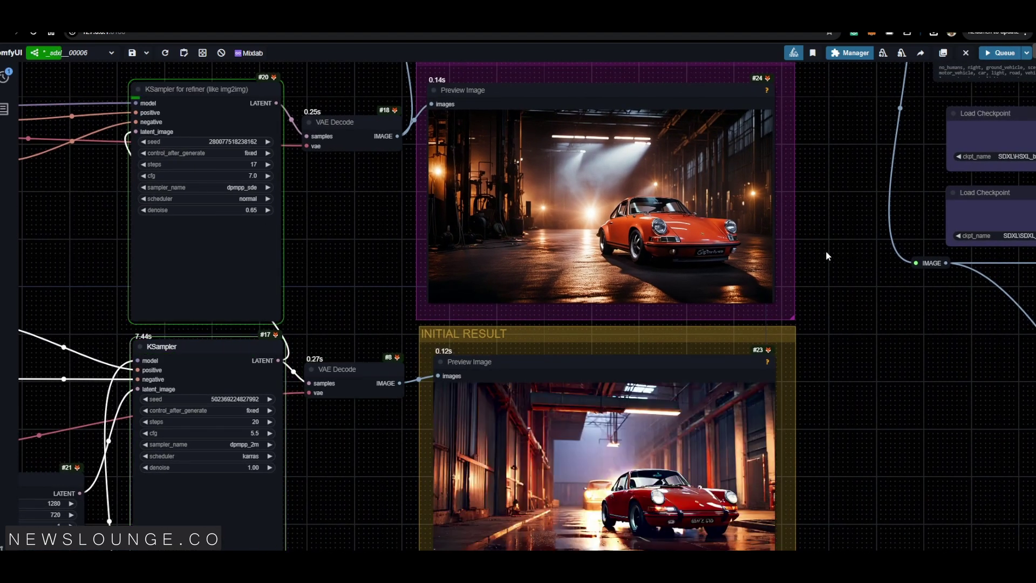
drag(819, 218, 771, 235)
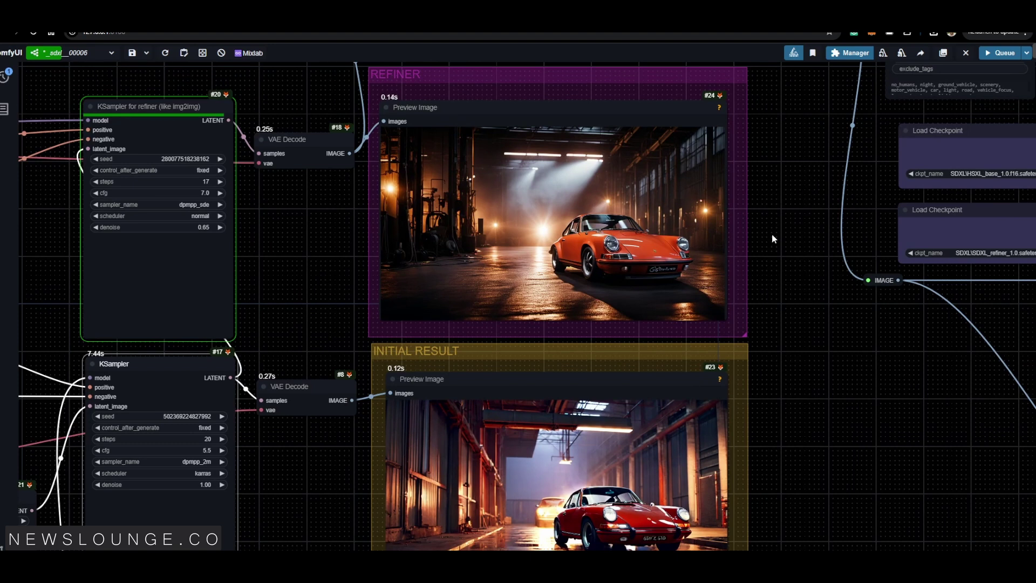
drag(775, 239, 779, 227)
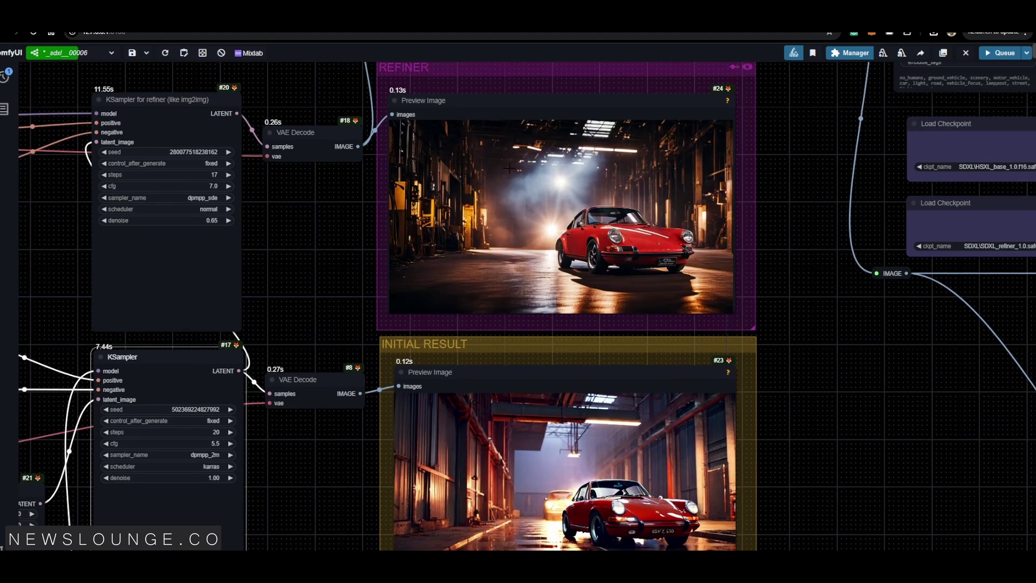